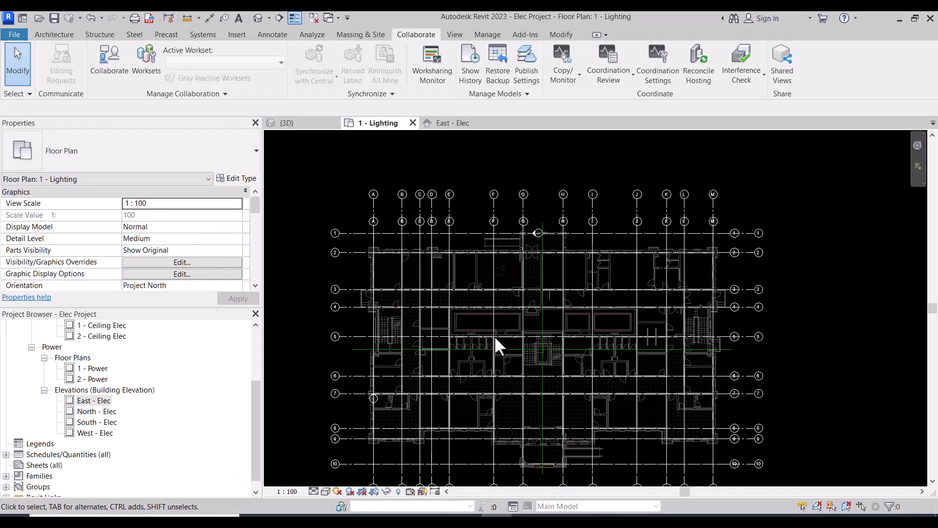
Close the East - Elec elevation tab, then select the 1 - Lighting and 2 - Ceiling Elec views
scroll(441, 303, up, 2)
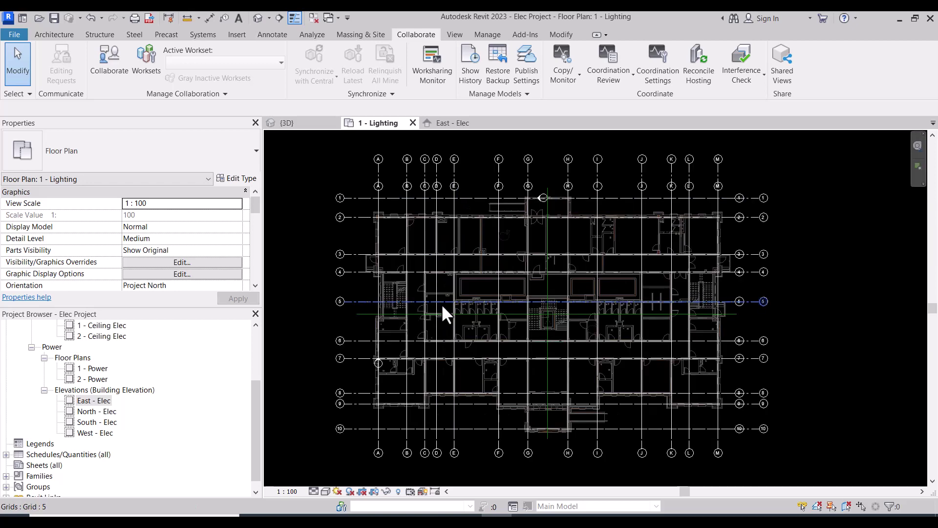
scroll(441, 303, down, 2)
scroll(491, 293, down, 1)
scroll(147, 395, up, 4)
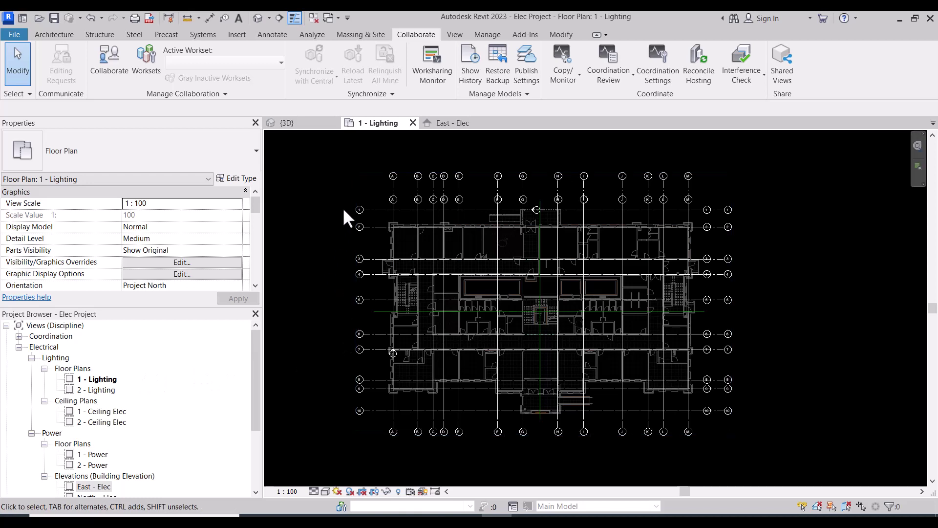
click(393, 181)
click(329, 172)
click(490, 123)
click(97, 380)
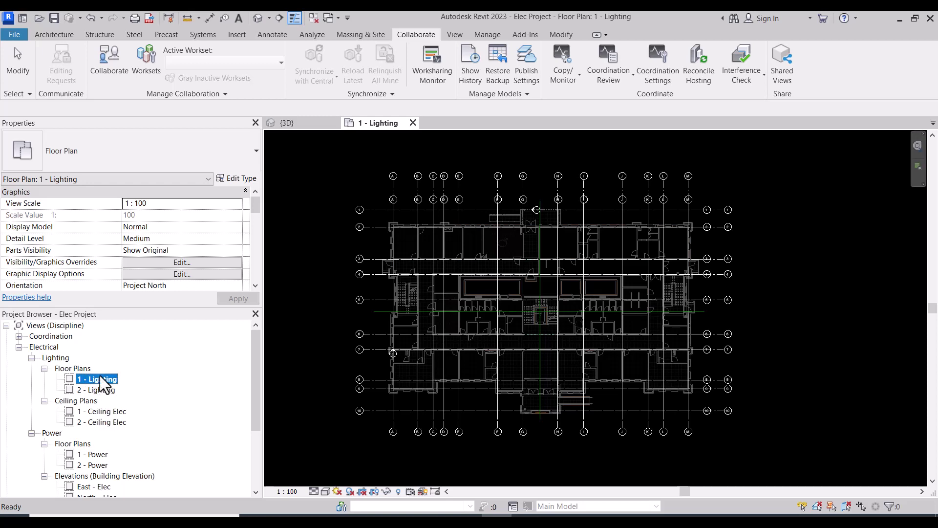
click(100, 422)
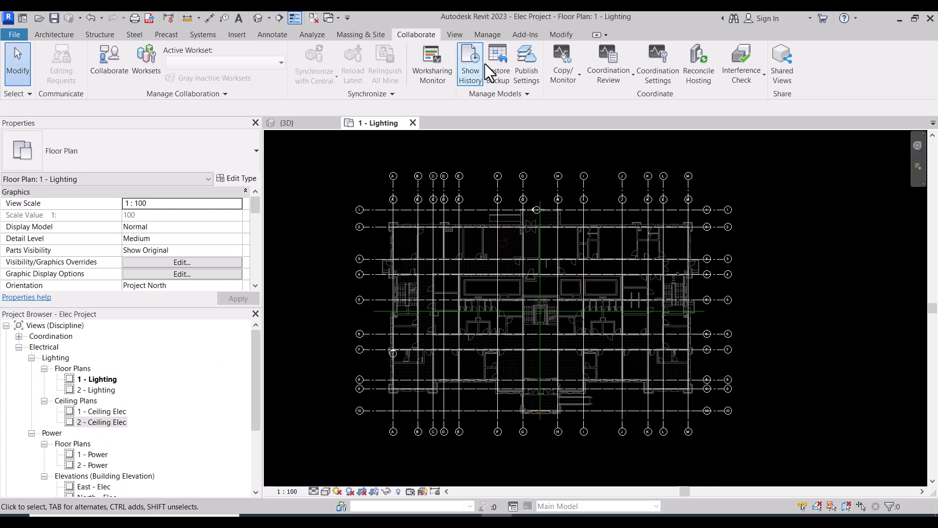
Create new floor plans for all five levels, Foundation Level through Roof Floor FFL
click(461, 36)
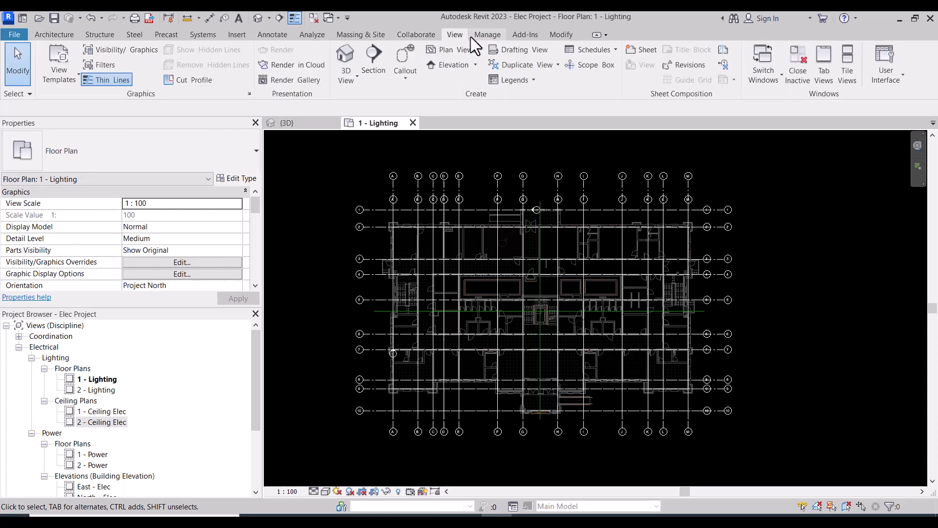
click(475, 53)
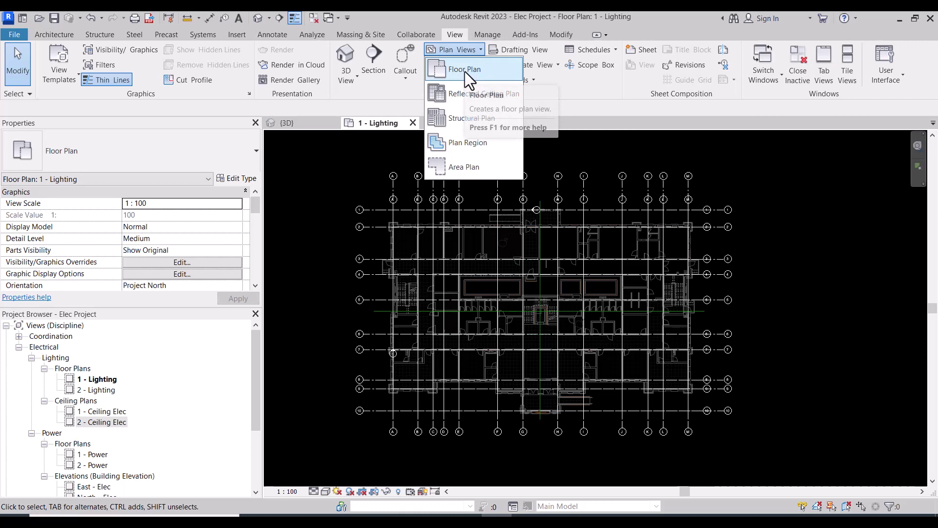
click(465, 71)
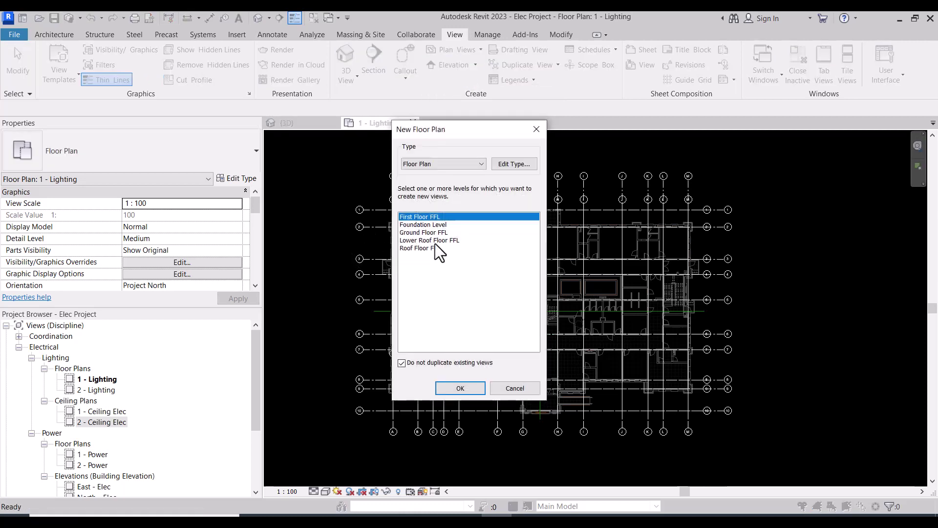
drag(423, 217, 421, 250)
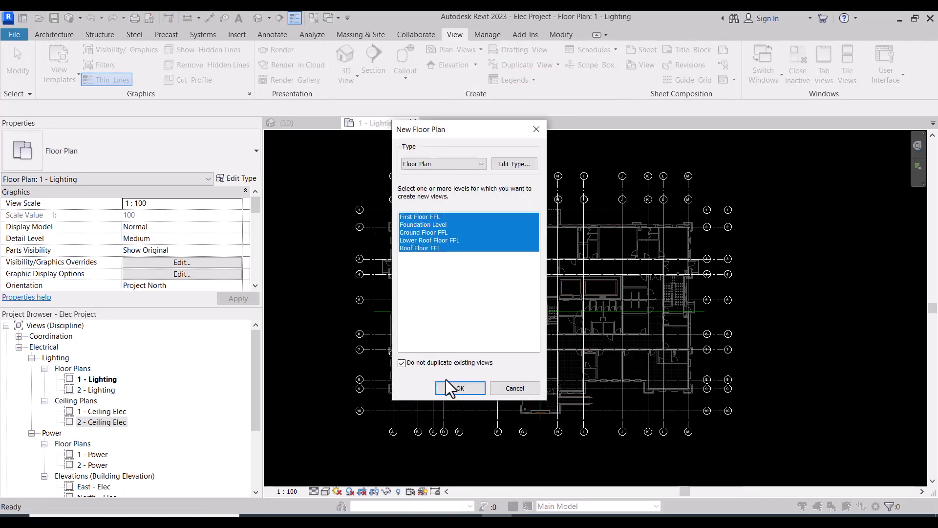
click(454, 387)
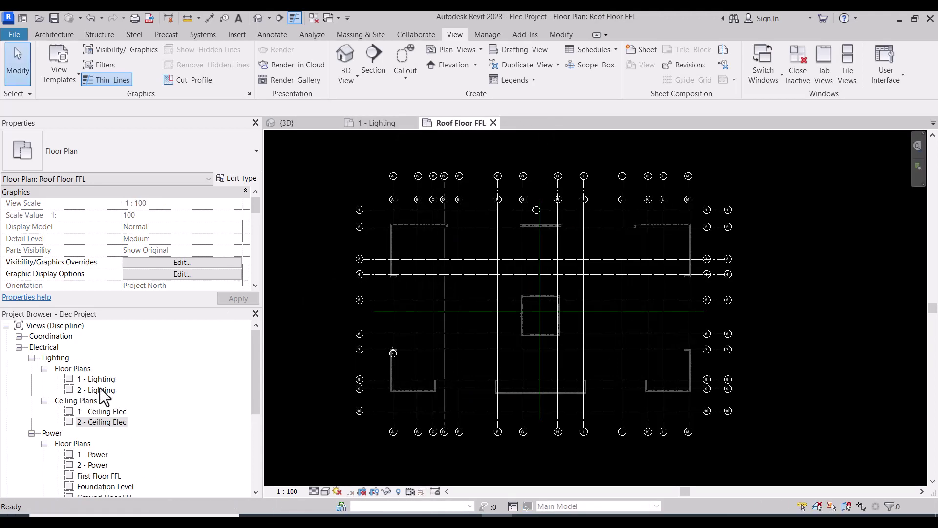
Expand Coordination › Power in the Project Browser to find the new floor plans
click(19, 336)
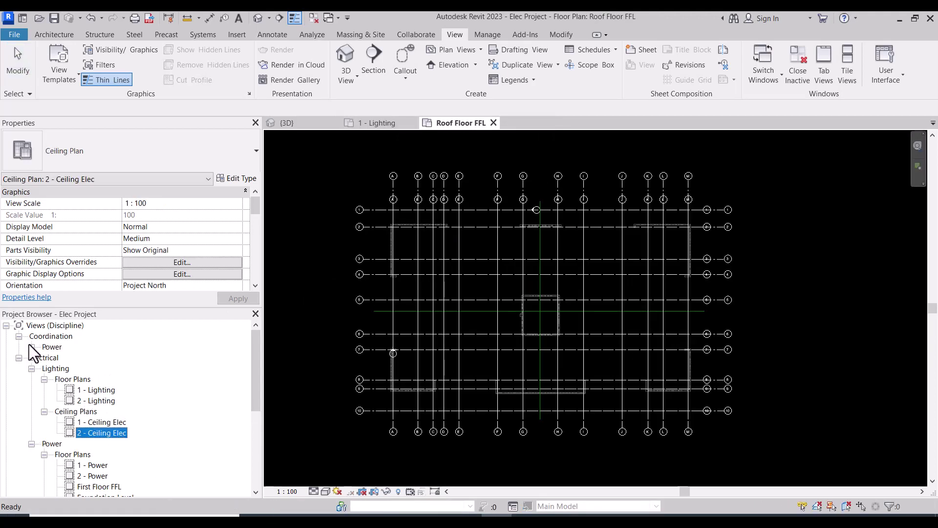
click(31, 346)
click(45, 358)
scroll(98, 380, down, 3)
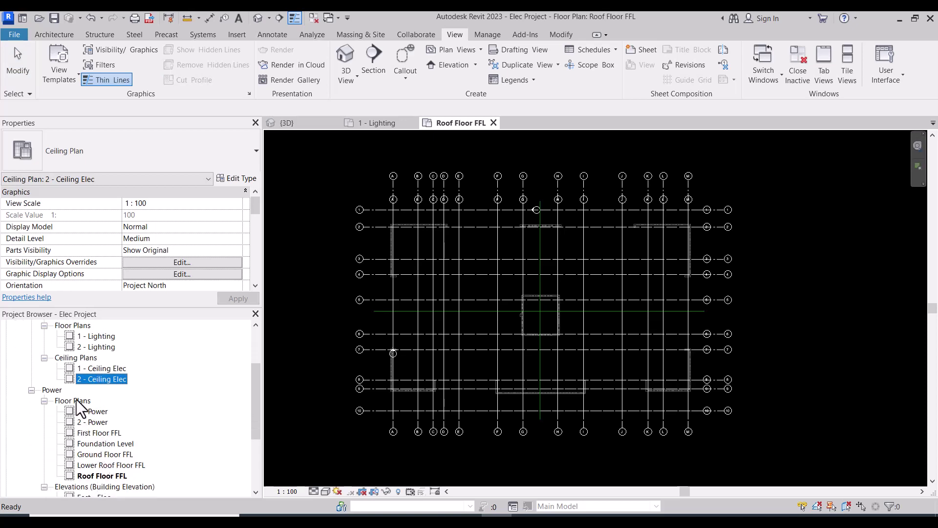
click(93, 421)
scroll(101, 410, up, 2)
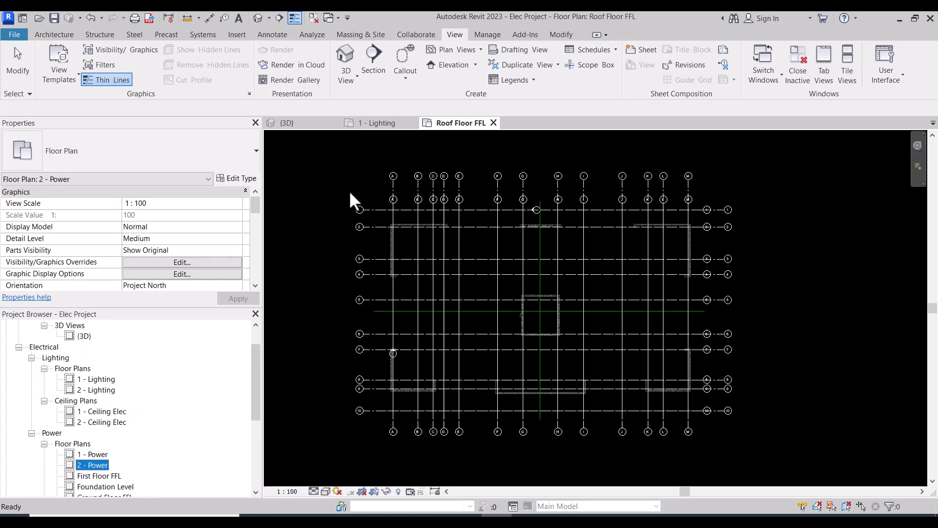
Create reflected ceiling plans for Foundation, Ground, First, Lower Roof and Roof Floor FFL levels
click(477, 46)
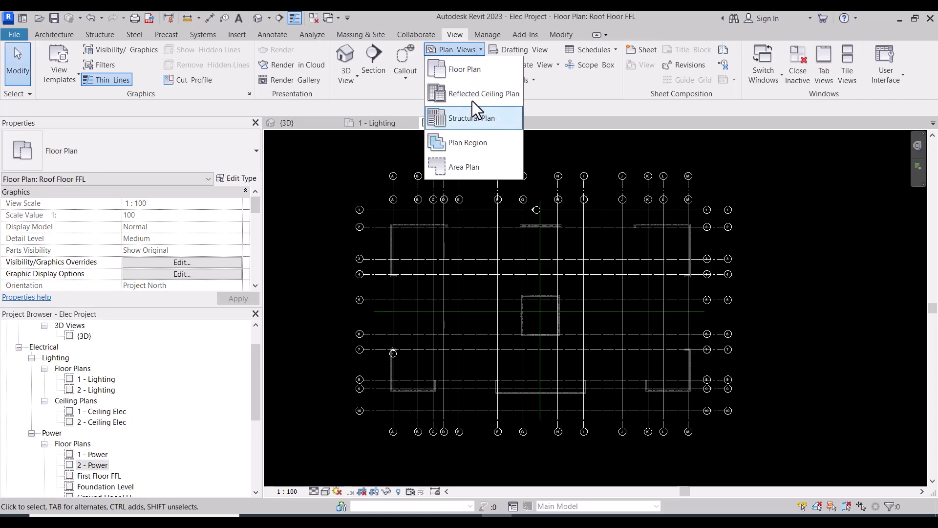
click(472, 97)
ctrl+click(403, 224)
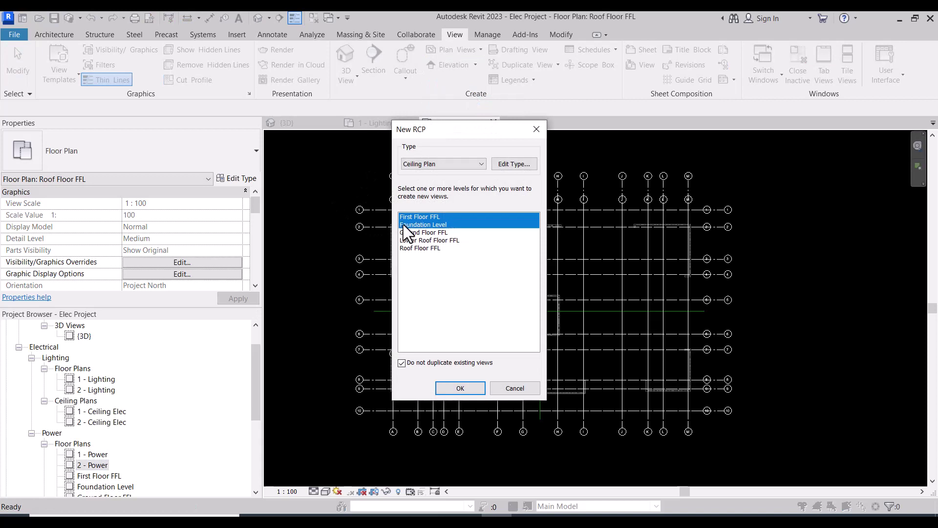
ctrl+click(407, 233)
ctrl+click(409, 240)
ctrl+click(409, 248)
click(447, 389)
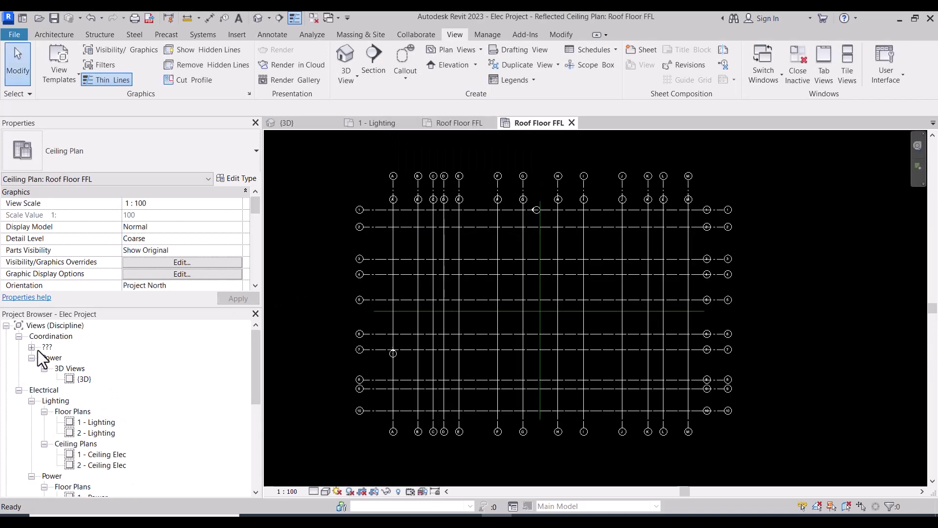
Expand the '???' group under Coordination to list the new ceiling plans
click(32, 347)
click(44, 358)
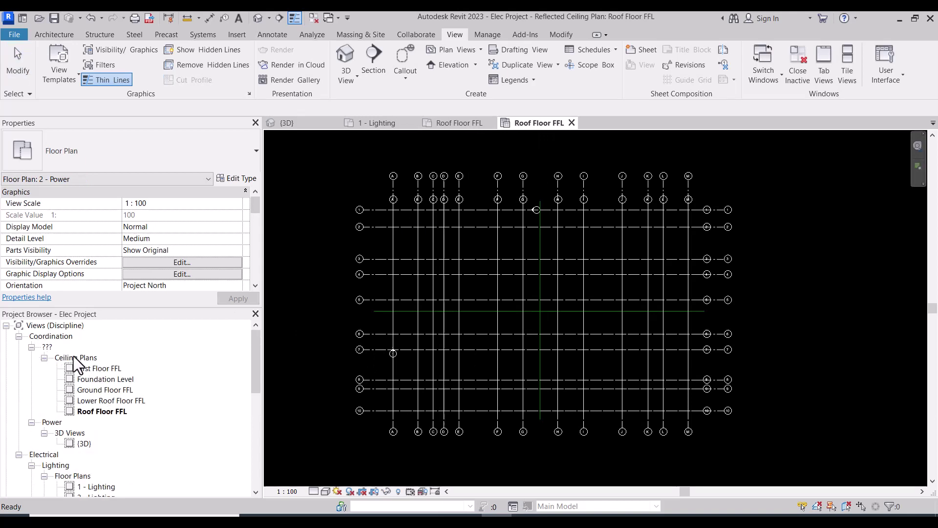
scroll(112, 386, down, 5)
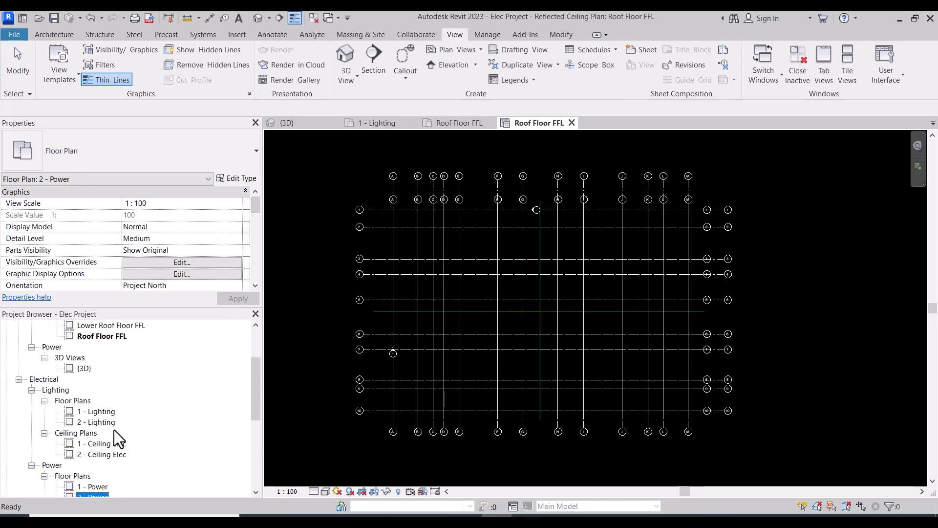
Set View Template to <None> on the five FFL floor plans, replacing Electrical Plan
click(105, 411)
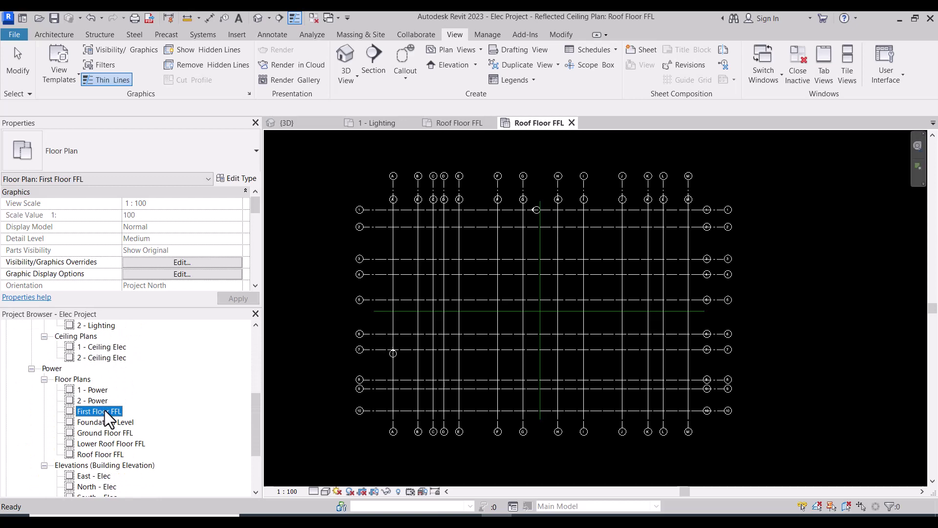
ctrl+click(120, 422)
ctrl+click(115, 434)
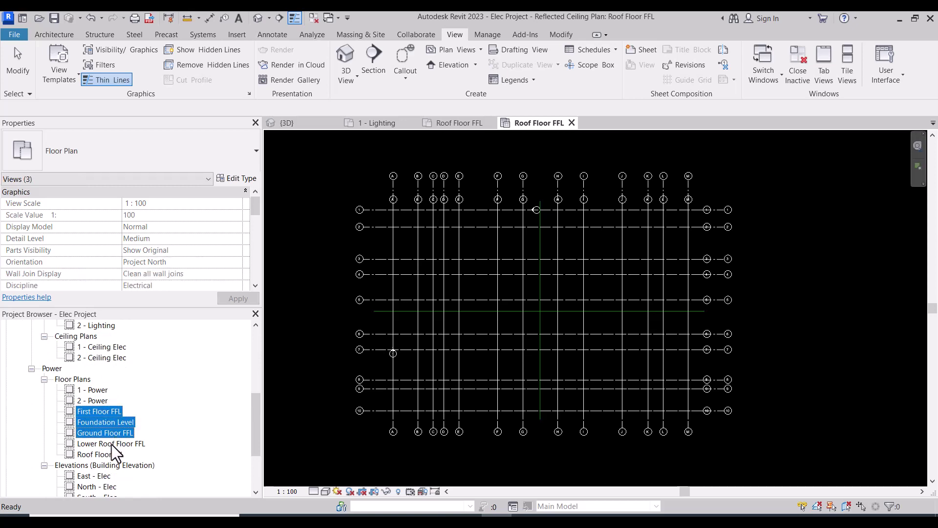
ctrl+click(112, 444)
ctrl+click(111, 454)
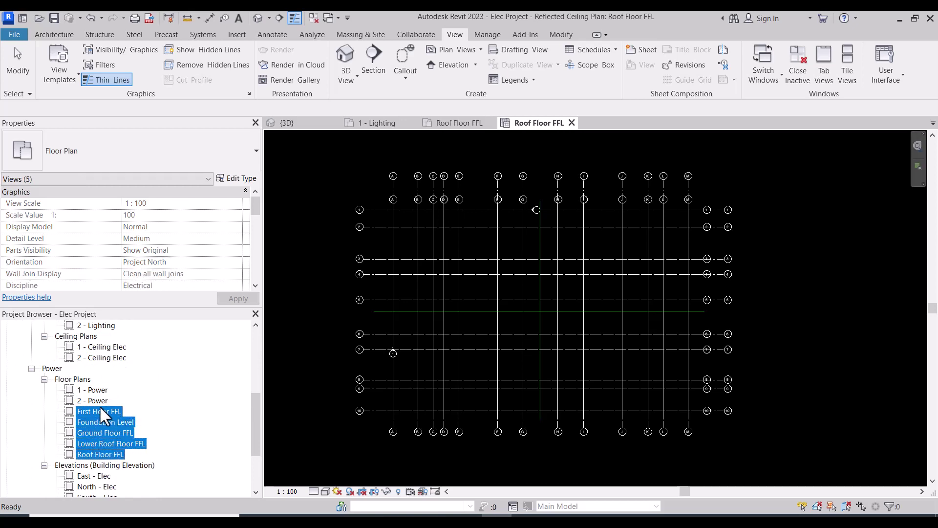
scroll(172, 240, down, 6)
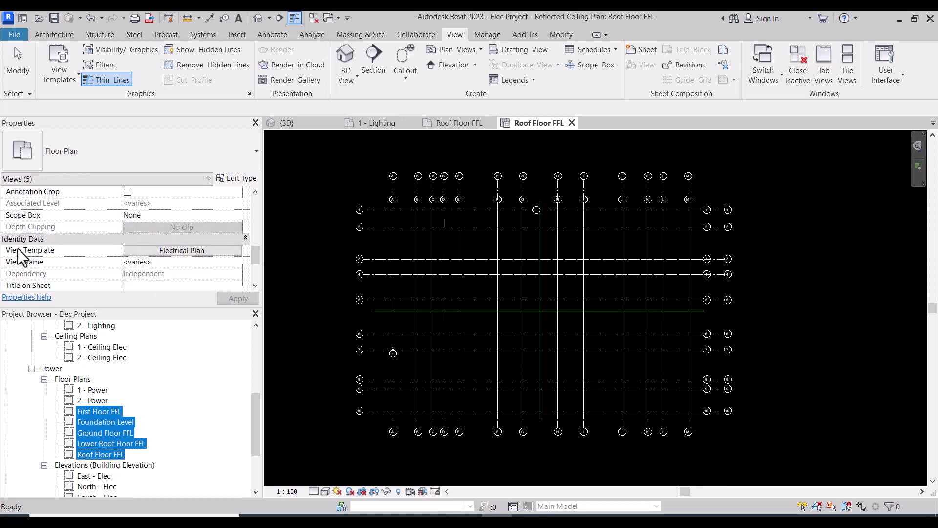
click(184, 248)
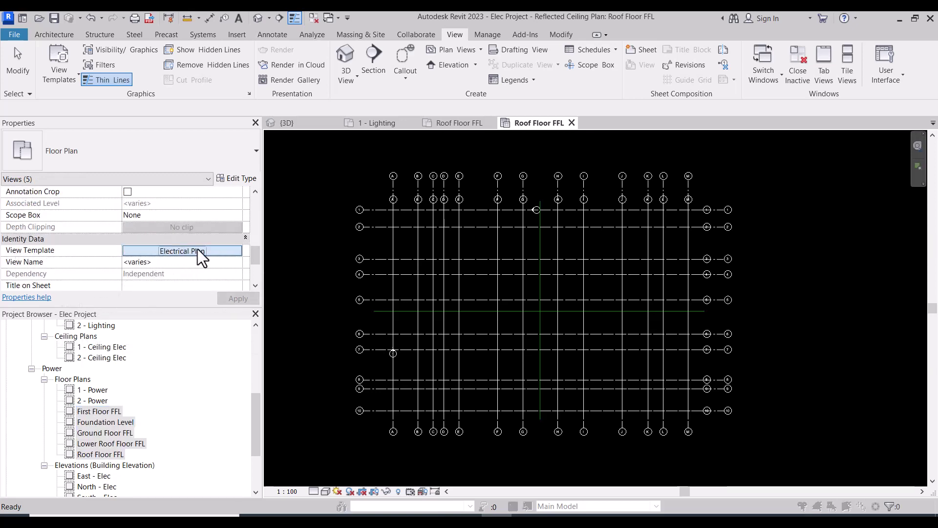
click(95, 150)
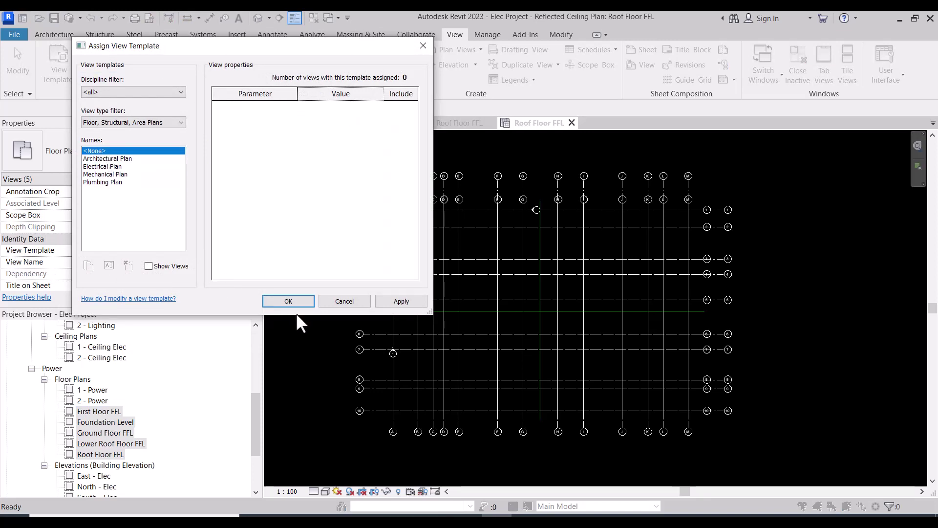
click(289, 301)
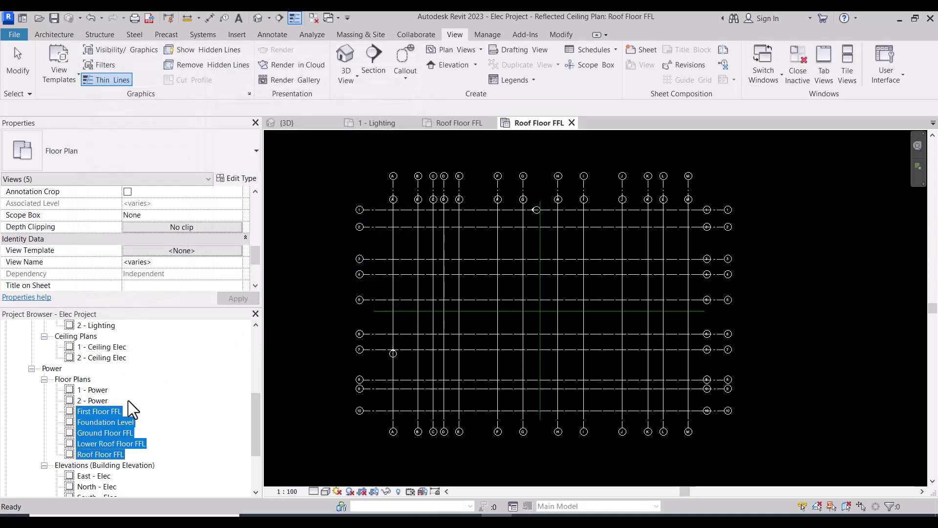
scroll(110, 358, up, 2)
Select the five FFL floor plans filed under Power in the Project Browser
click(101, 337)
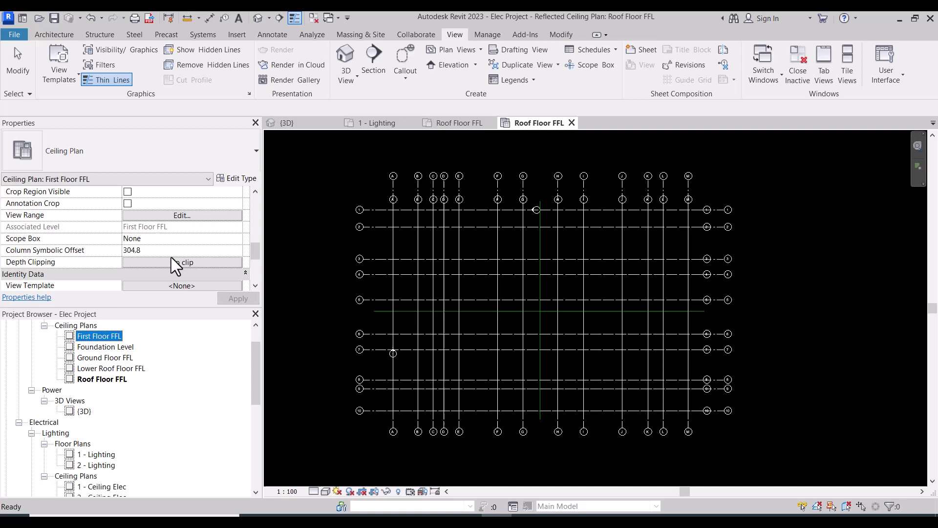
scroll(141, 225, down, 2)
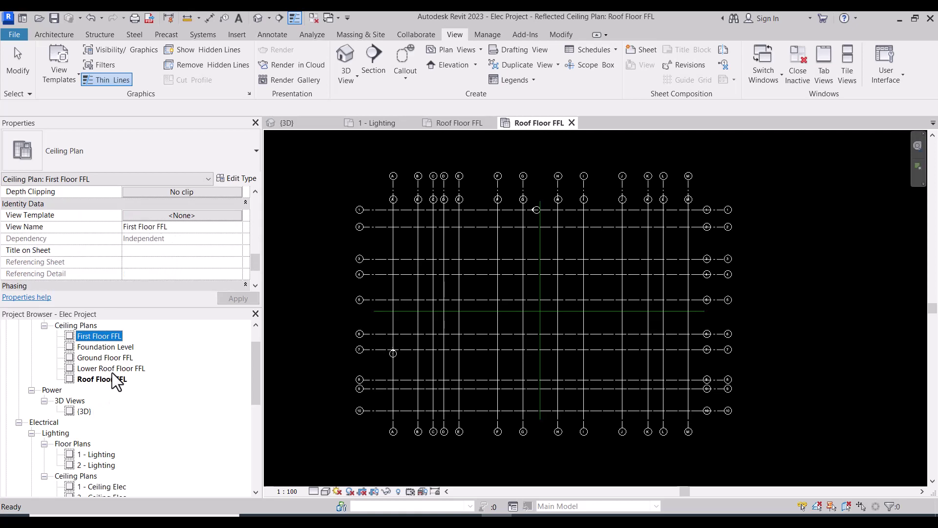
scroll(112, 372, down, 1)
scroll(112, 462, down, 3)
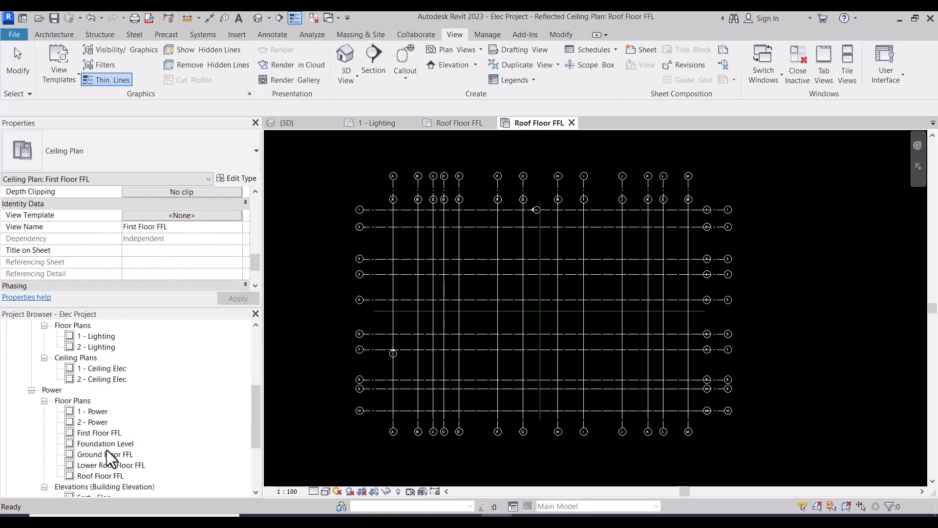
click(100, 434)
ctrl+click(101, 443)
ctrl+click(101, 453)
ctrl+click(104, 465)
ctrl+click(104, 475)
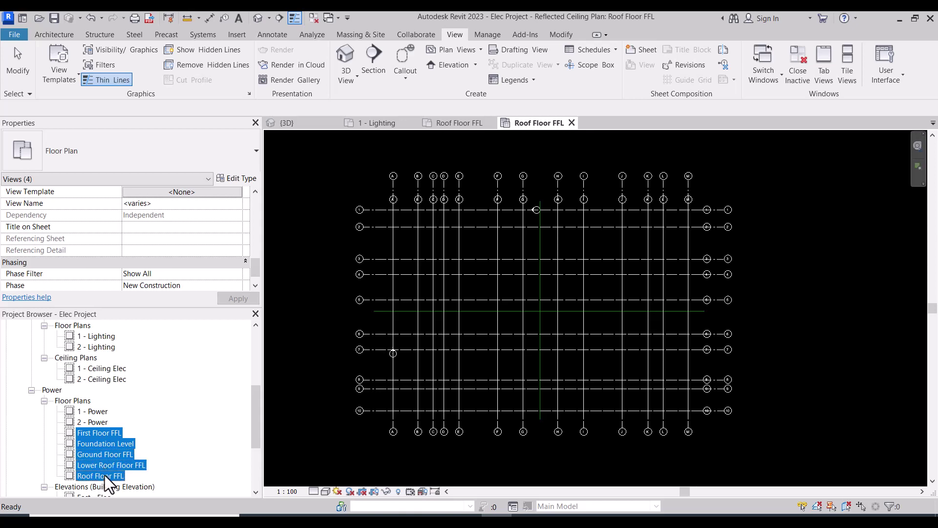
Change the selected floor plans' Sub-Discipline from Power to Lighting
scroll(89, 440, up, 2)
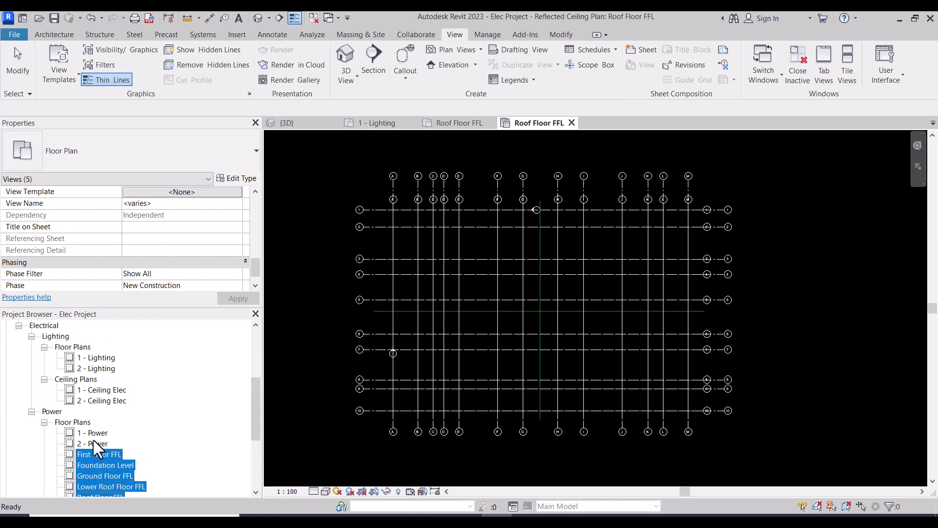
scroll(94, 379, up, 1)
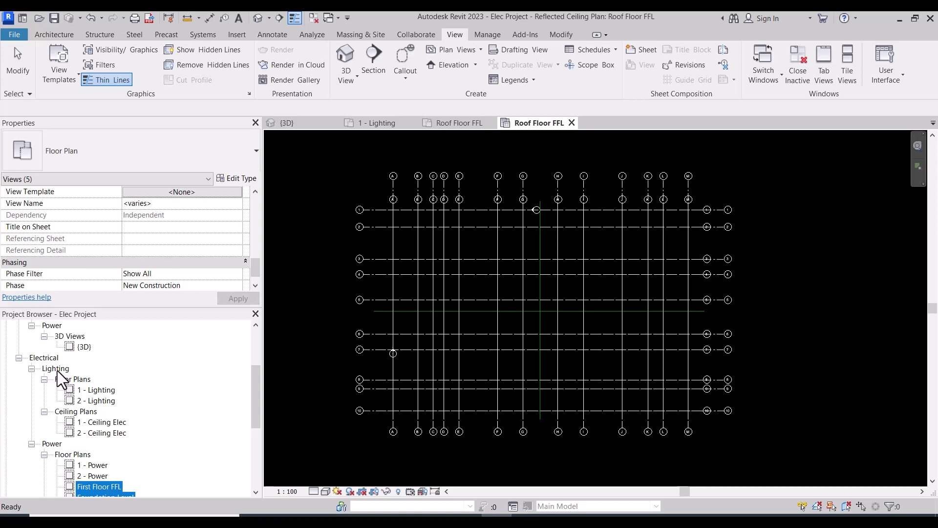
scroll(184, 231, up, 6)
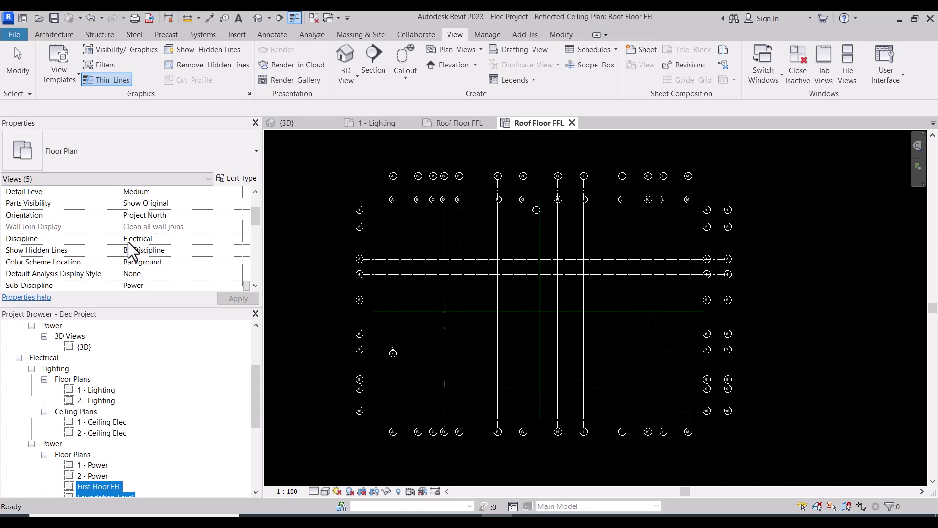
scroll(181, 280, down, 1)
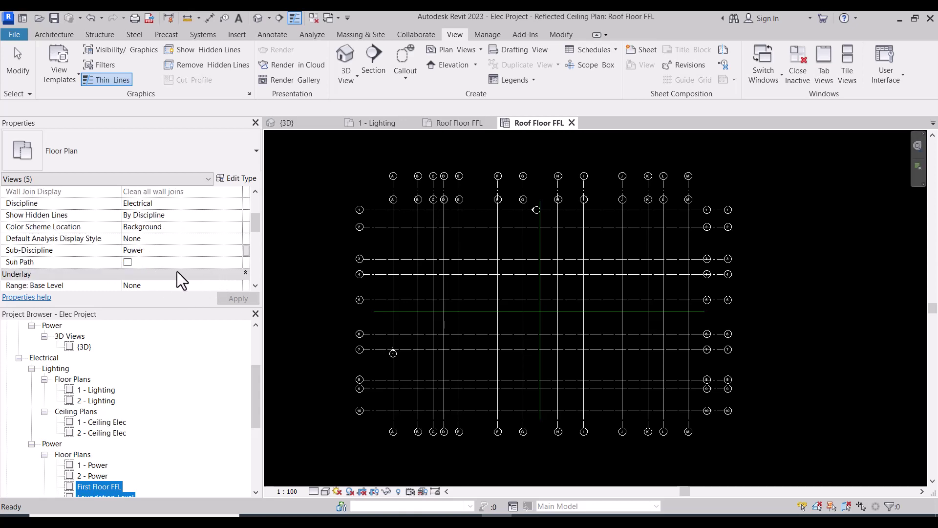
click(233, 254)
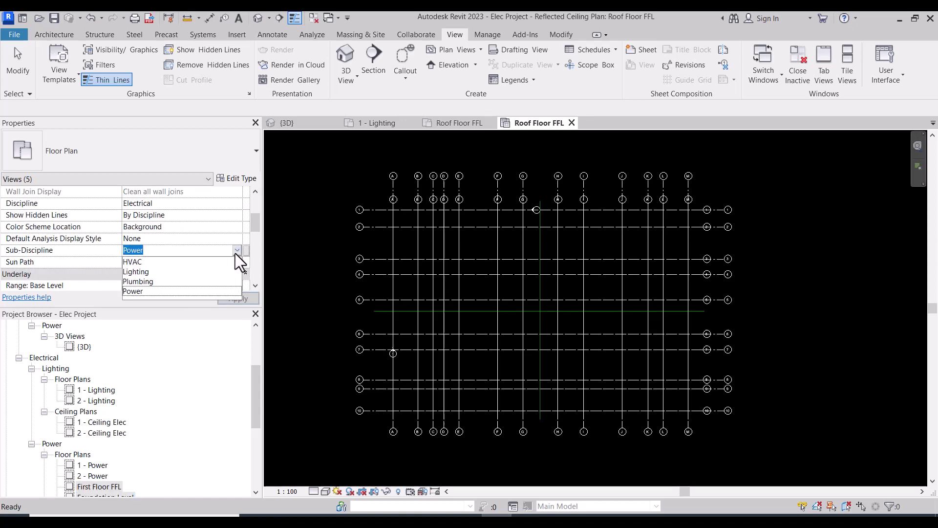
click(144, 277)
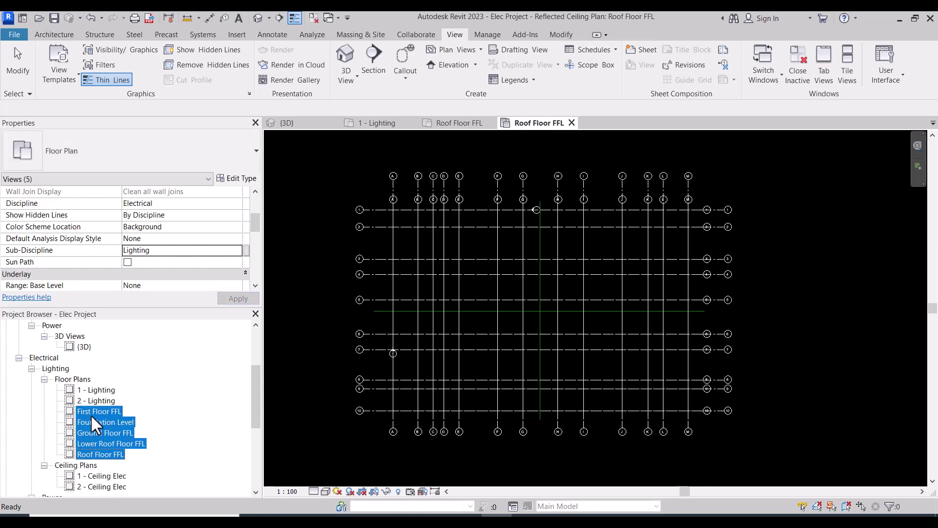
scroll(93, 401, up, 3)
Give the five FFL reflected ceiling plans the Lighting sub-discipline
click(104, 362)
shift+click(105, 368)
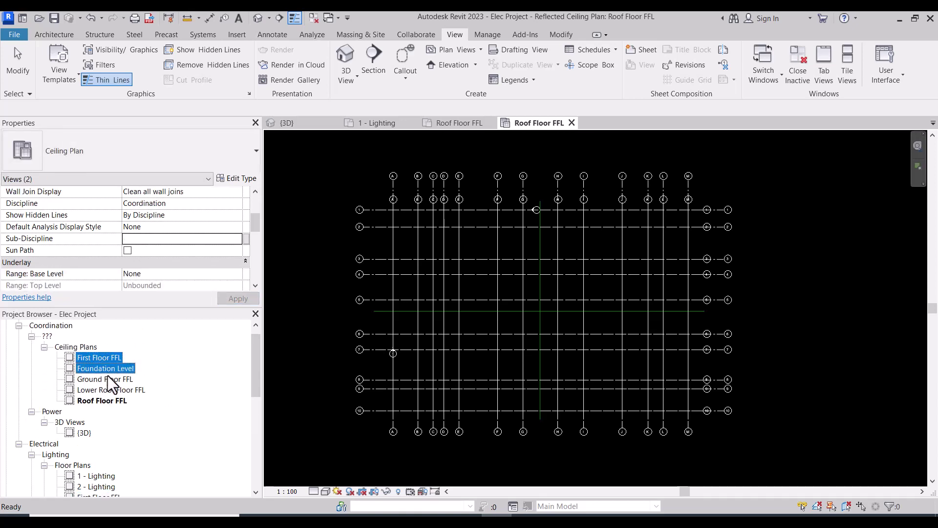
shift+click(107, 378)
shift+click(107, 389)
shift+click(106, 401)
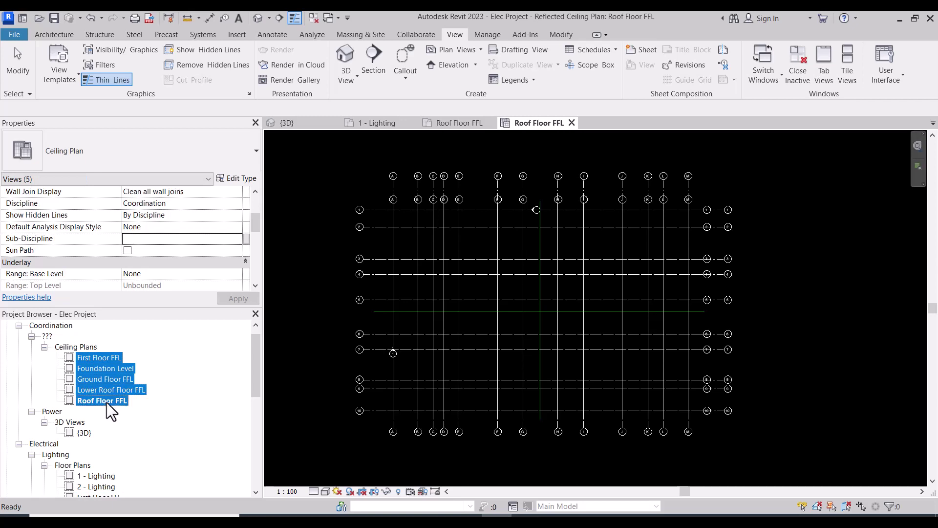
click(237, 239)
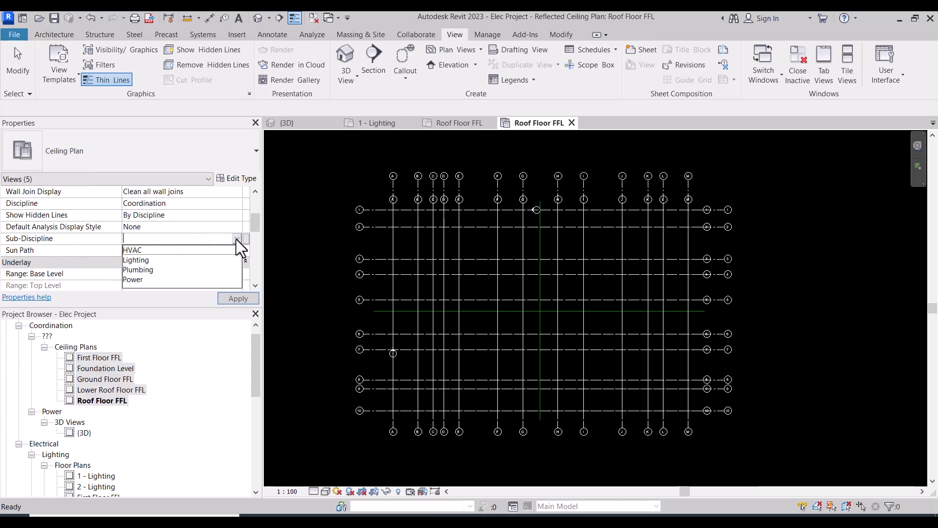
click(137, 262)
click(147, 402)
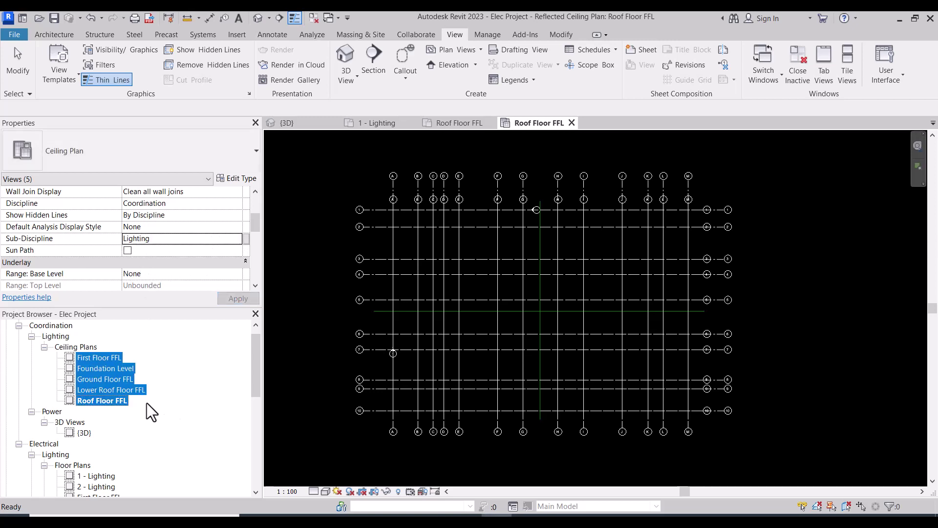
scroll(93, 388, up, 1)
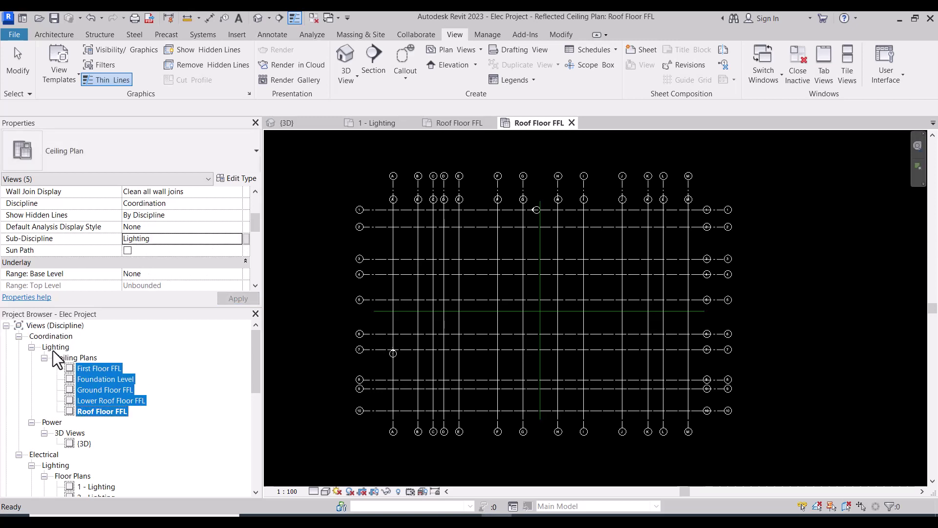
Reselect the five Lighting ceiling plans and set their Discipline to Electrical
click(56, 347)
click(86, 368)
ctrl+click(95, 379)
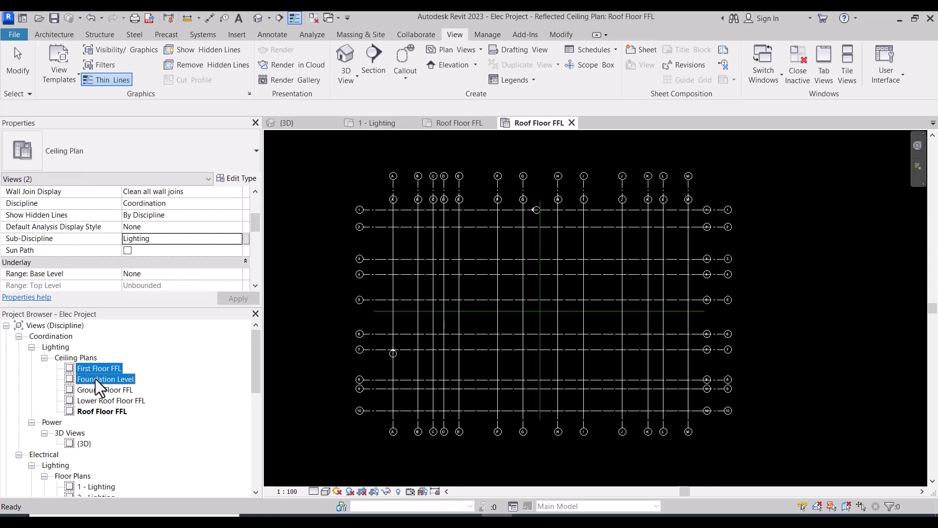
ctrl+click(96, 389)
ctrl+click(98, 401)
ctrl+click(98, 414)
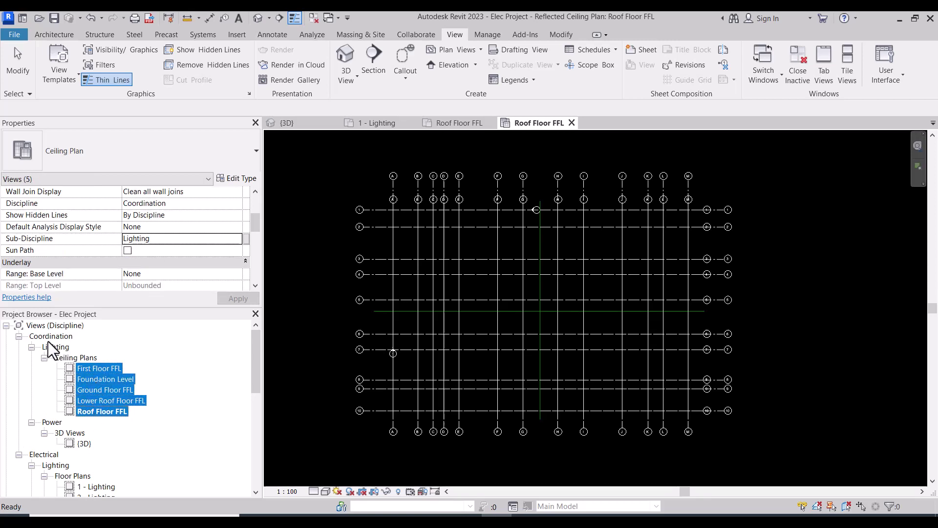
scroll(232, 225, up, 1)
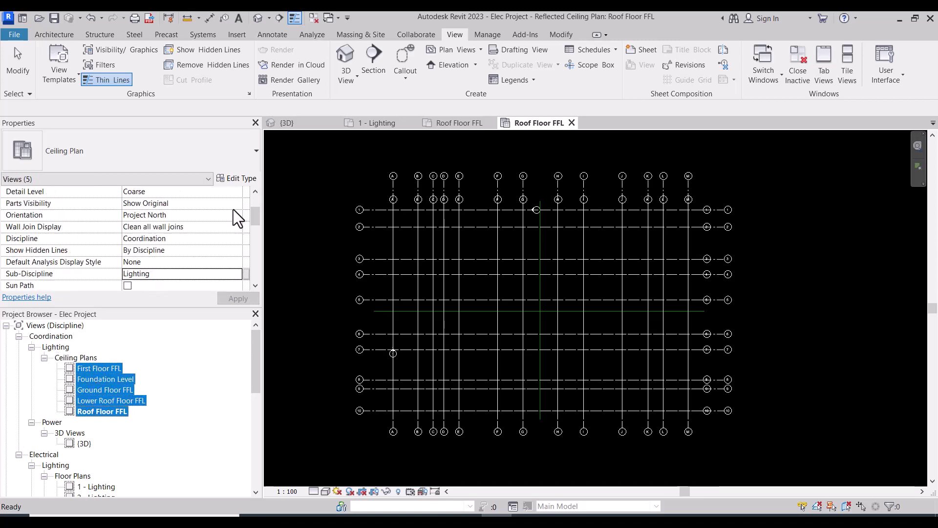
click(238, 241)
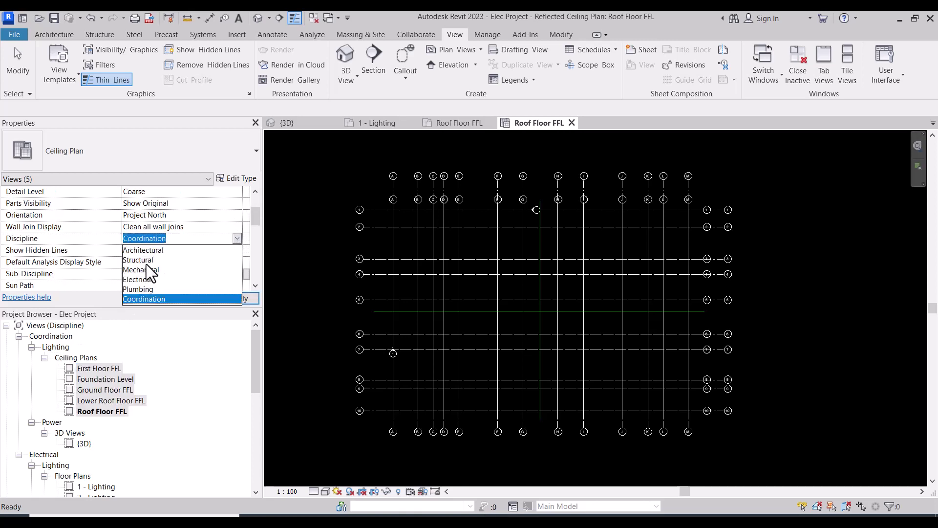
click(139, 280)
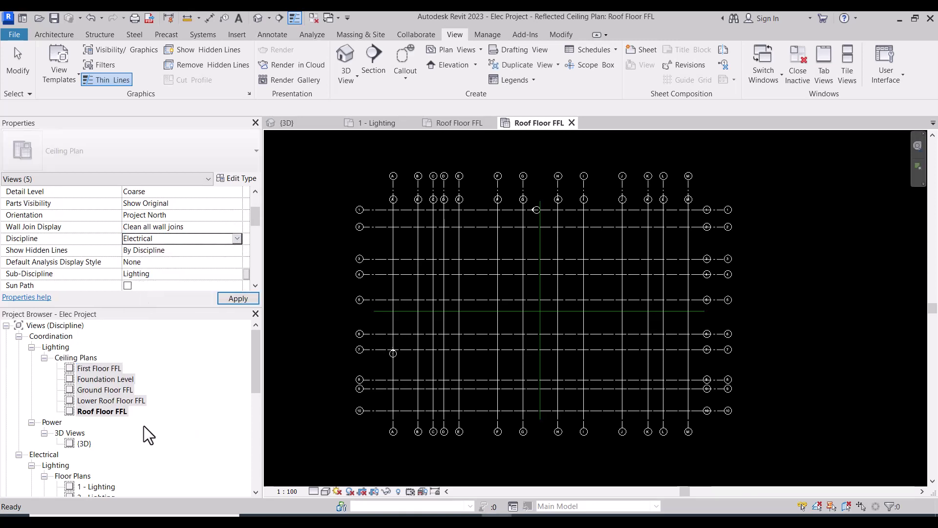
scroll(137, 425, down, 2)
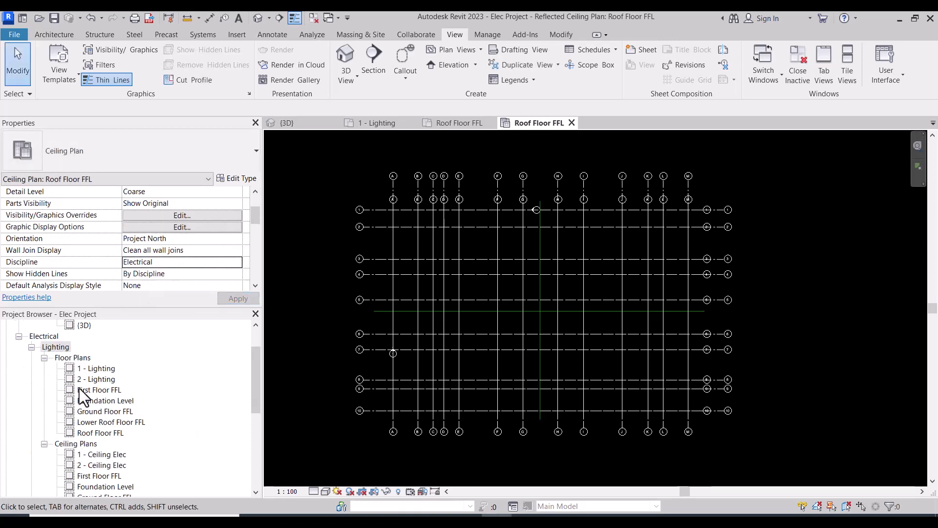
click(58, 345)
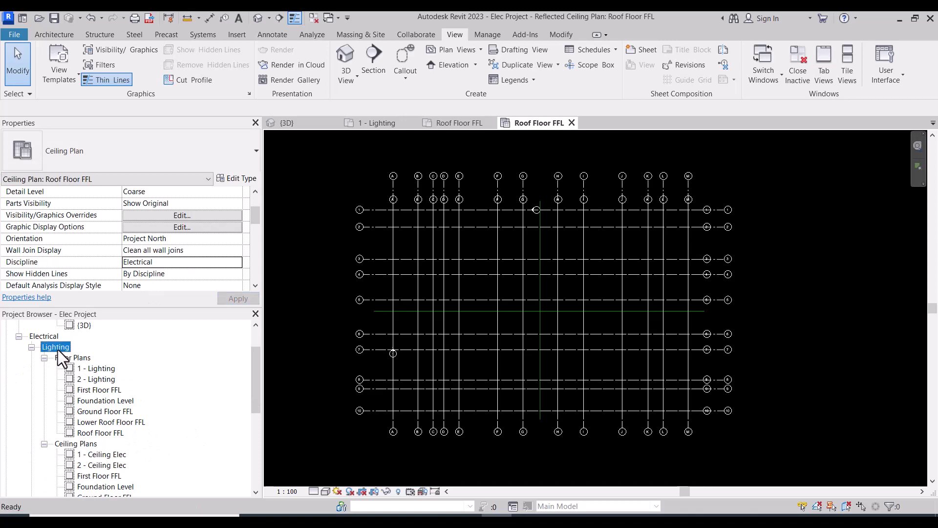
click(91, 391)
scroll(98, 401, down, 2)
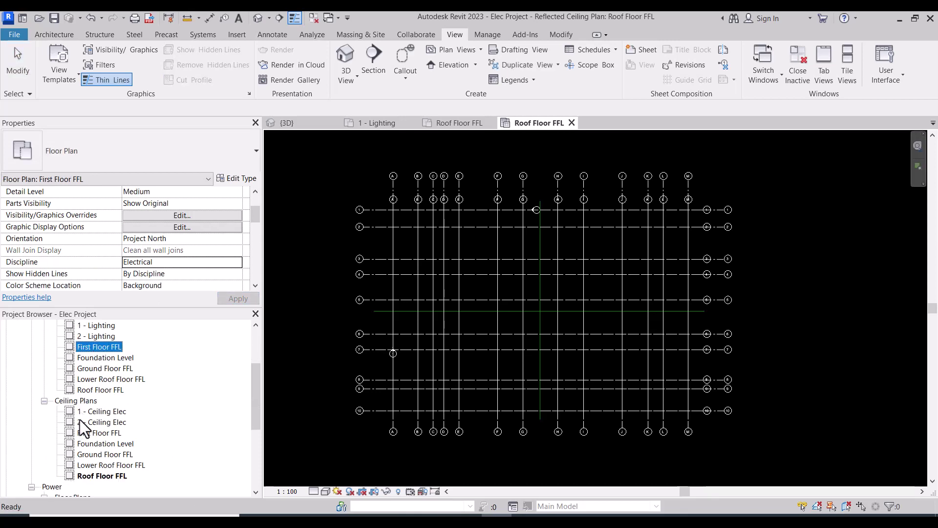
scroll(96, 411, up, 1)
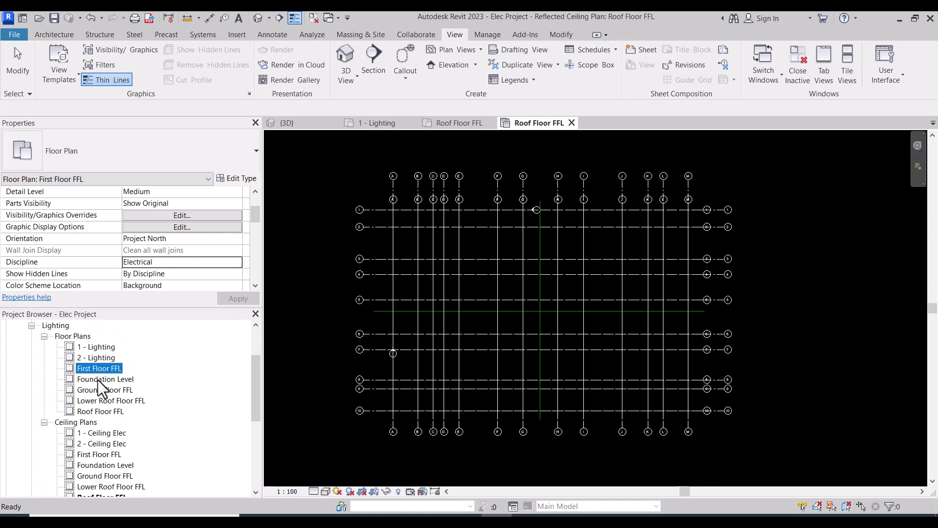
scroll(97, 379, up, 1)
click(101, 358)
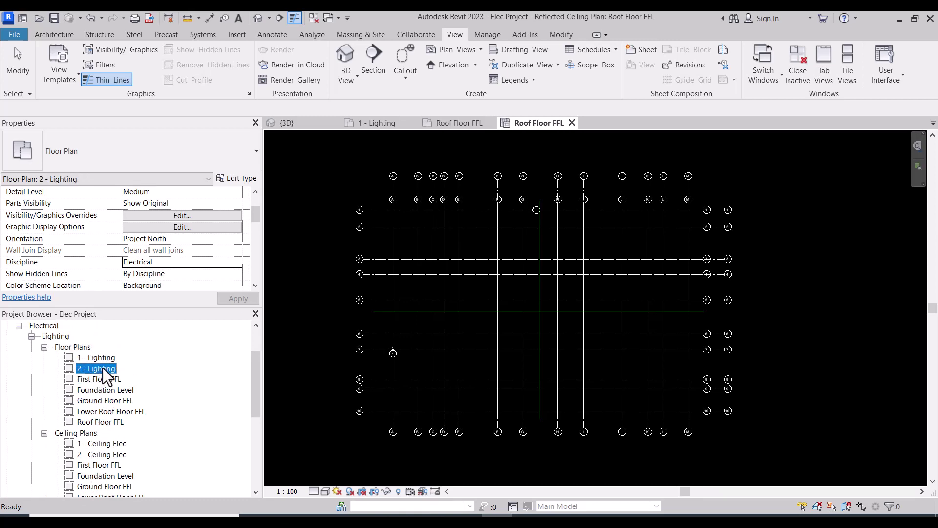
scroll(92, 431, down, 4)
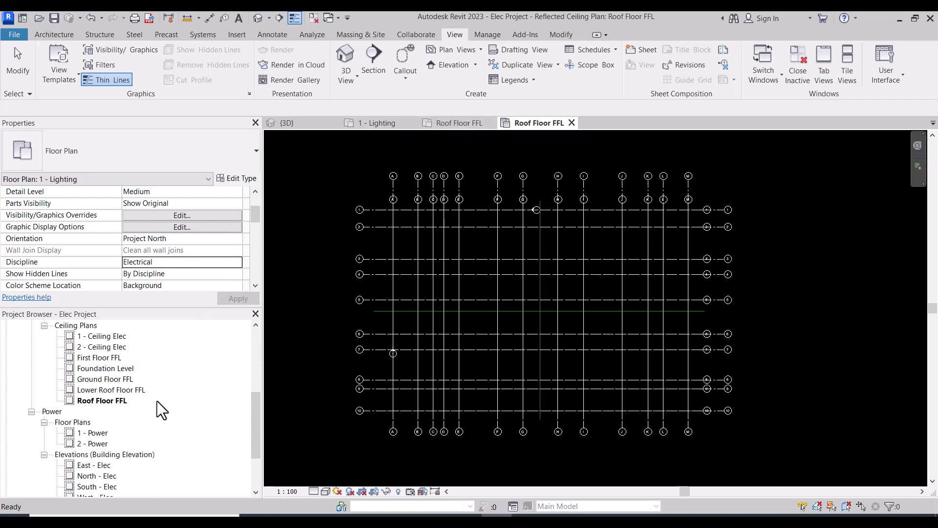
scroll(123, 430, down, 2)
In the East - Elec elevation, delete Level 1 and Level 2 along with their dependent views
click(98, 411)
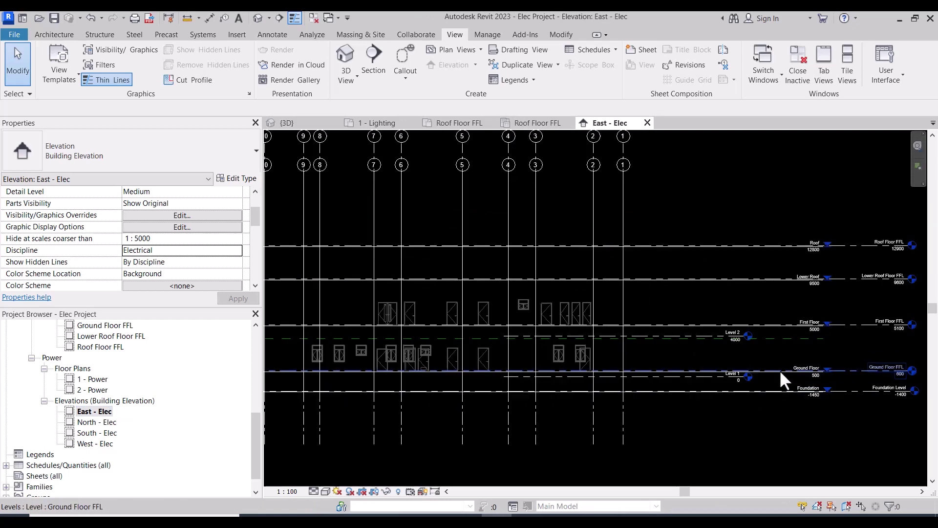
scroll(680, 381, up, 3)
click(652, 383)
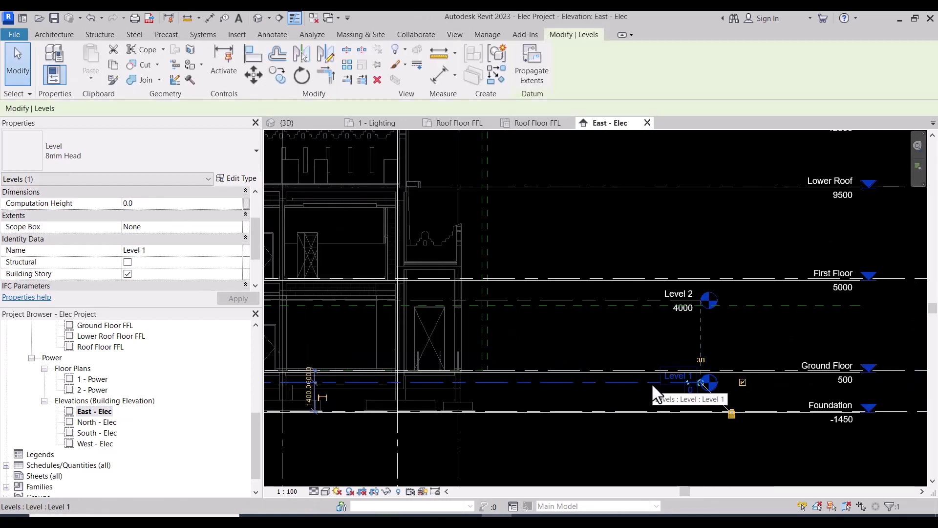
key(Delete)
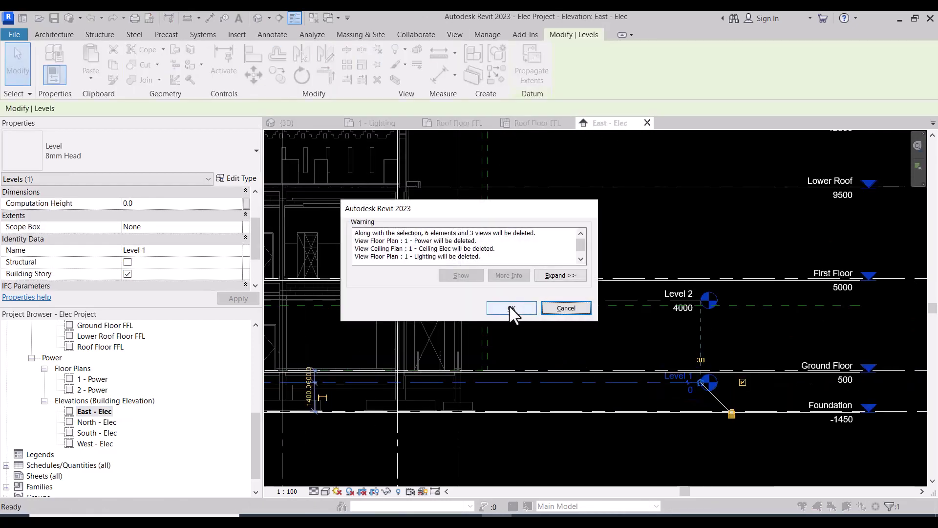
click(509, 307)
click(618, 300)
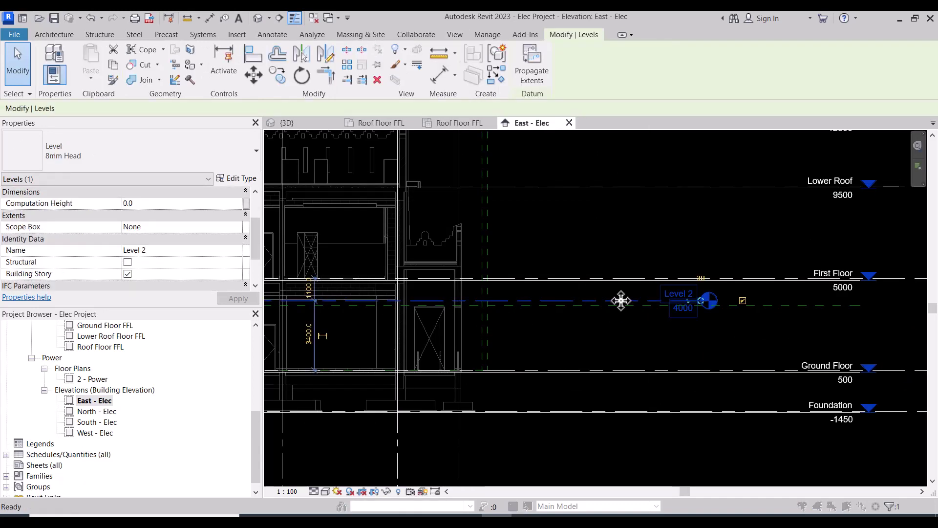
key(Delete)
click(510, 308)
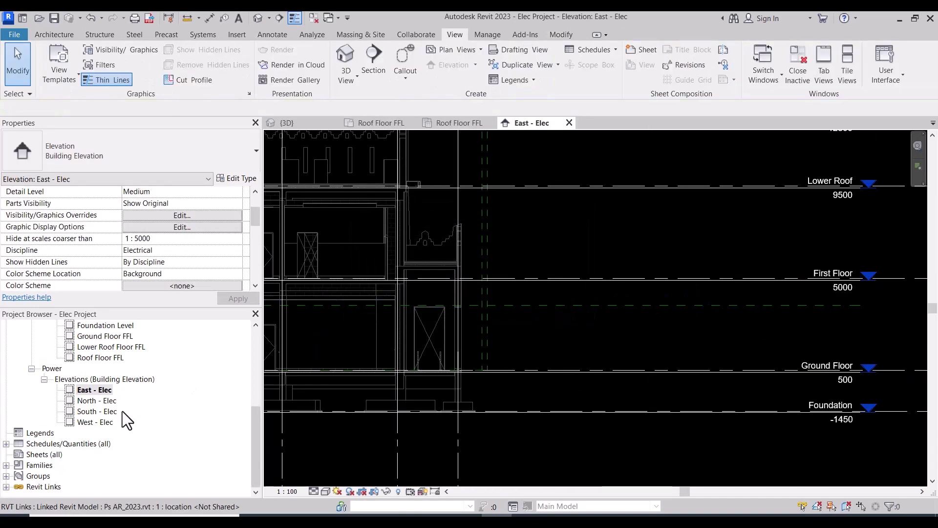
Open the Ground Floor FFL plan under Lighting › Floor Plans and pan the grid into view
scroll(122, 412, up, 3)
click(99, 336)
click(99, 347)
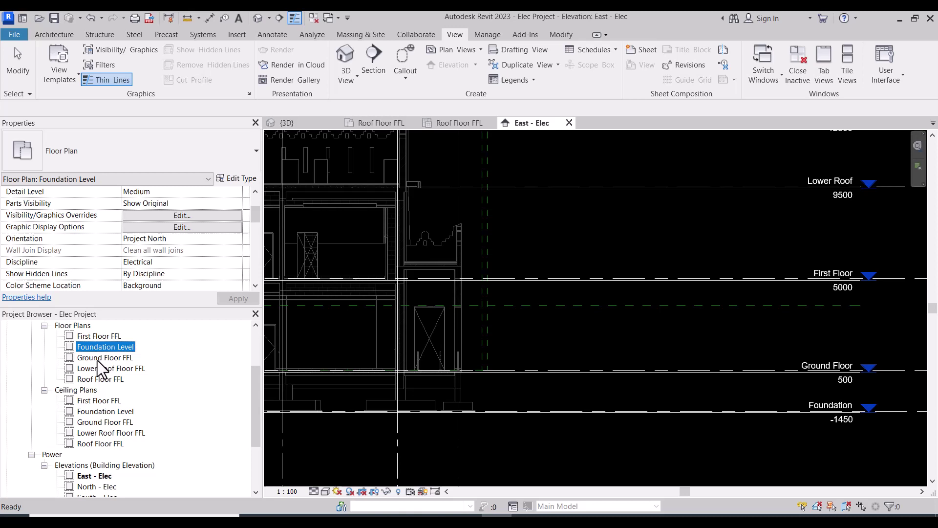
click(99, 357)
click(100, 368)
click(101, 379)
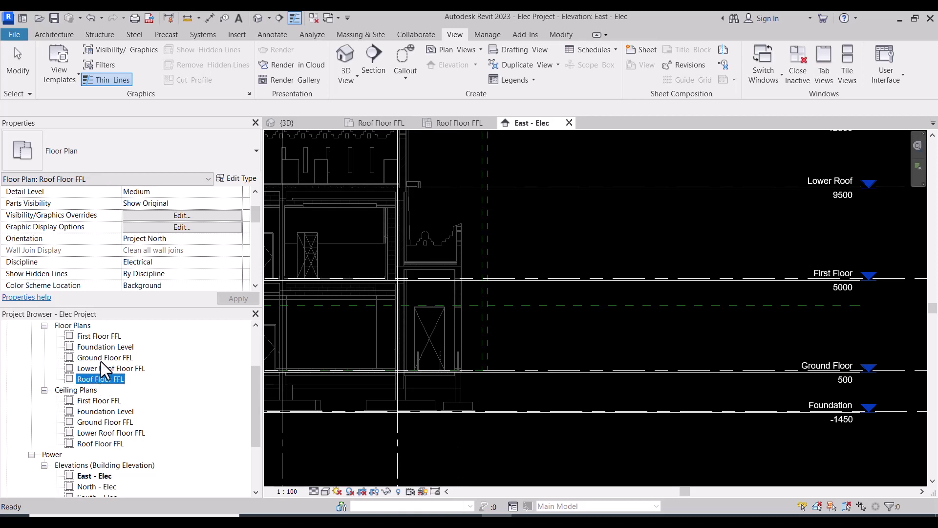
click(100, 357)
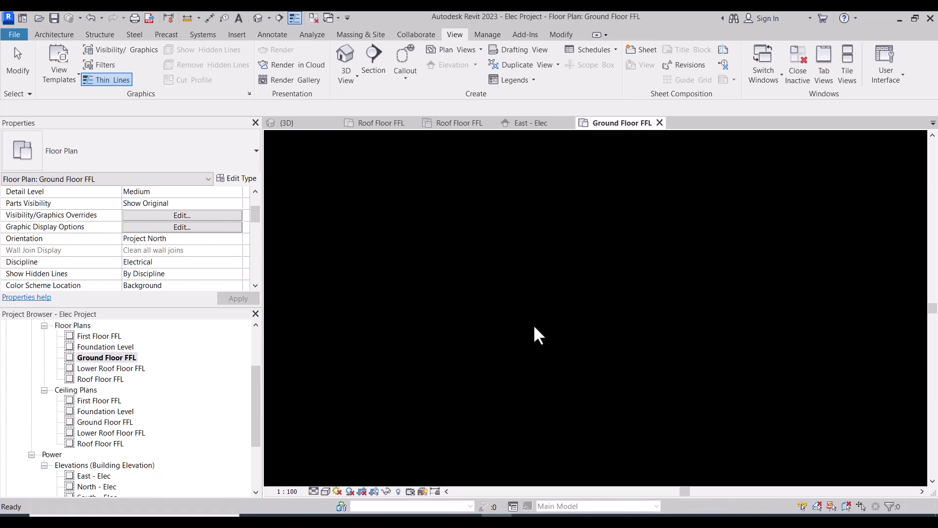
mouse_move(570, 308)
middle_down()
mouse_move(554, 337)
mouse_move(528, 325)
middle_up()
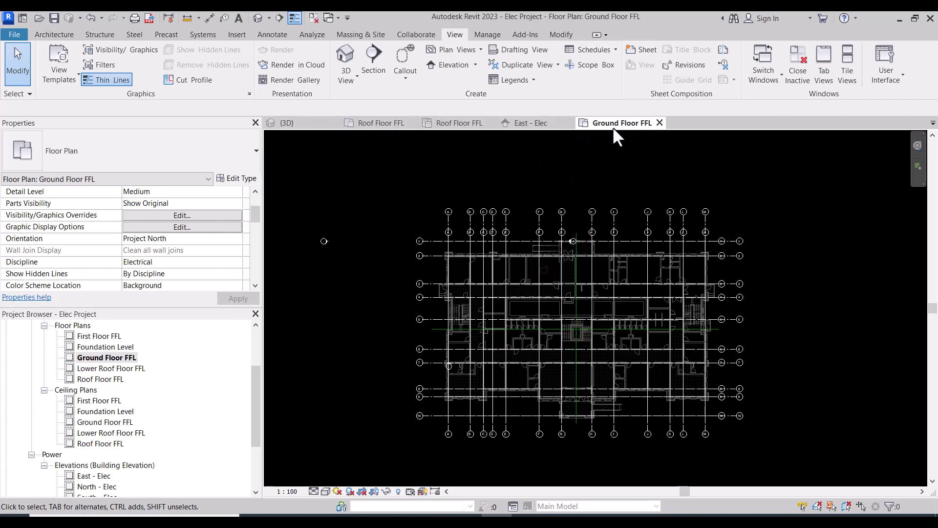
Close all inactive views, leaving only Ground Floor FFL open, and zoom in
click(312, 19)
scroll(541, 306, up, 1)
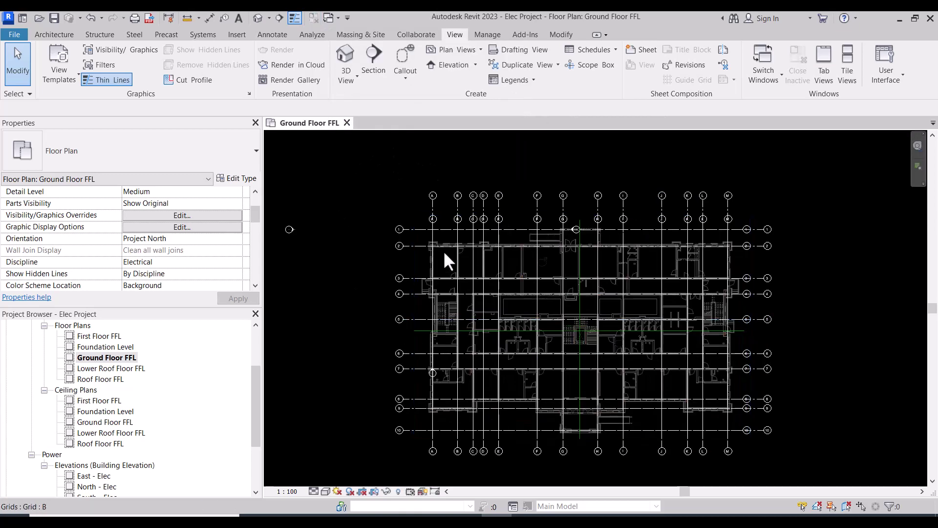